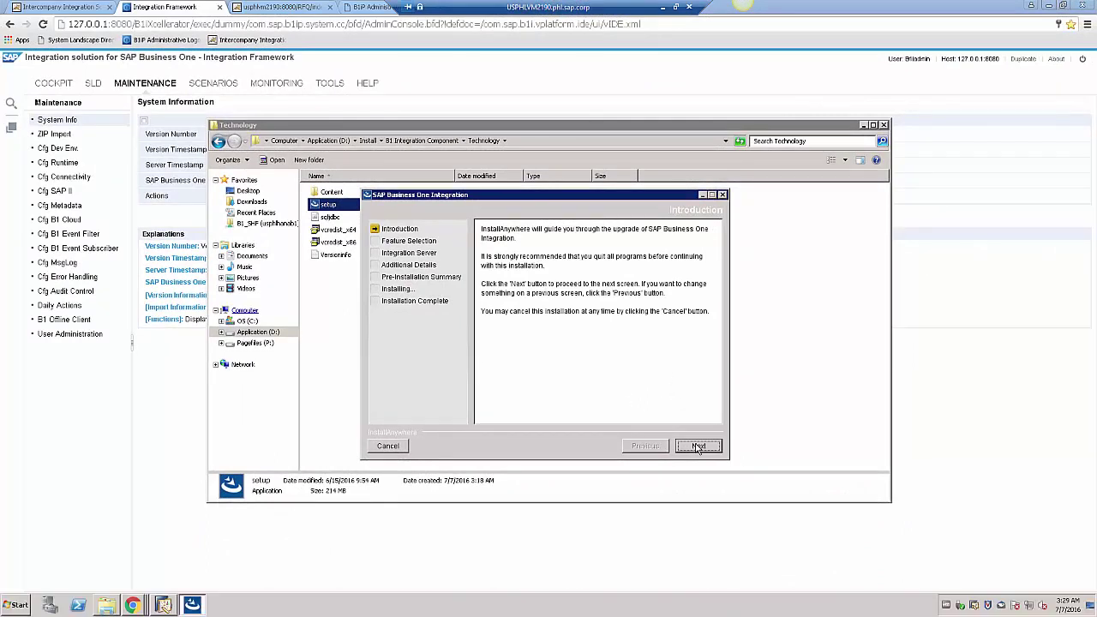
# Step: Keep the preselected SAP Business One Integration components and enter the database password for the HANADB connection
pyautogui.click(698, 445)
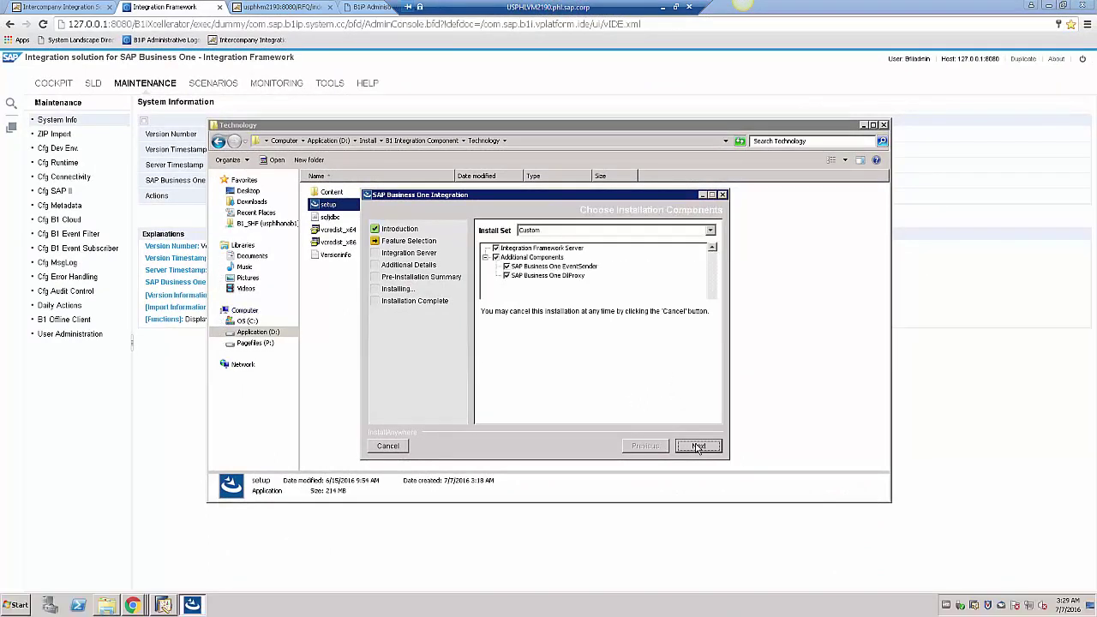
pyautogui.click(698, 445)
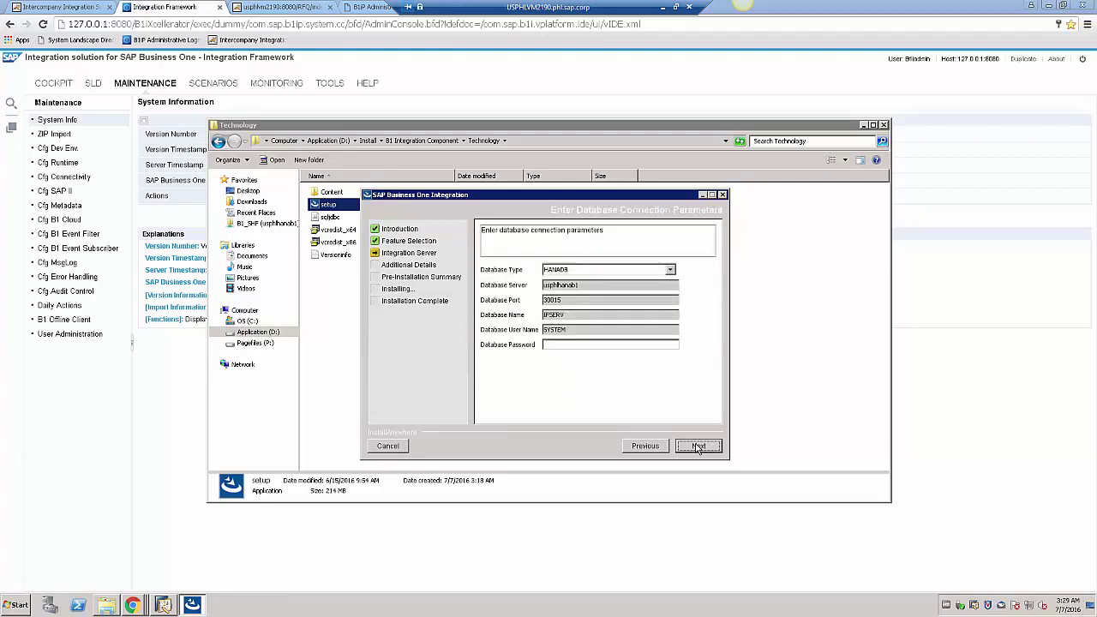
pyautogui.click(587, 344)
pyautogui.write('*')
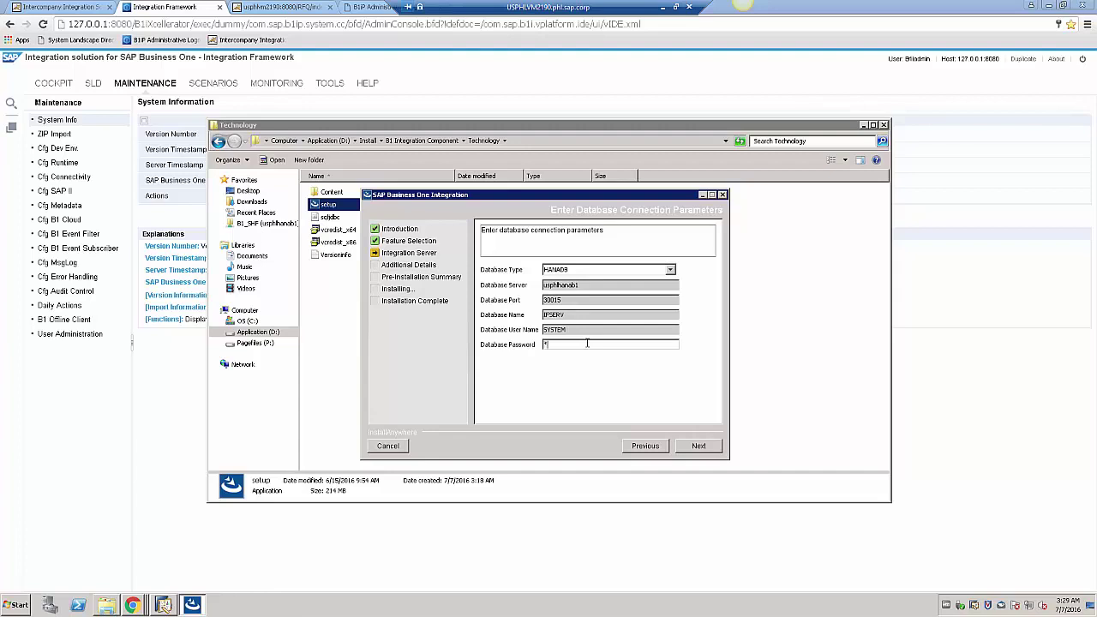
pyautogui.press('BackSpace')
pyautogui.write('*******')
pyautogui.click(710, 446)
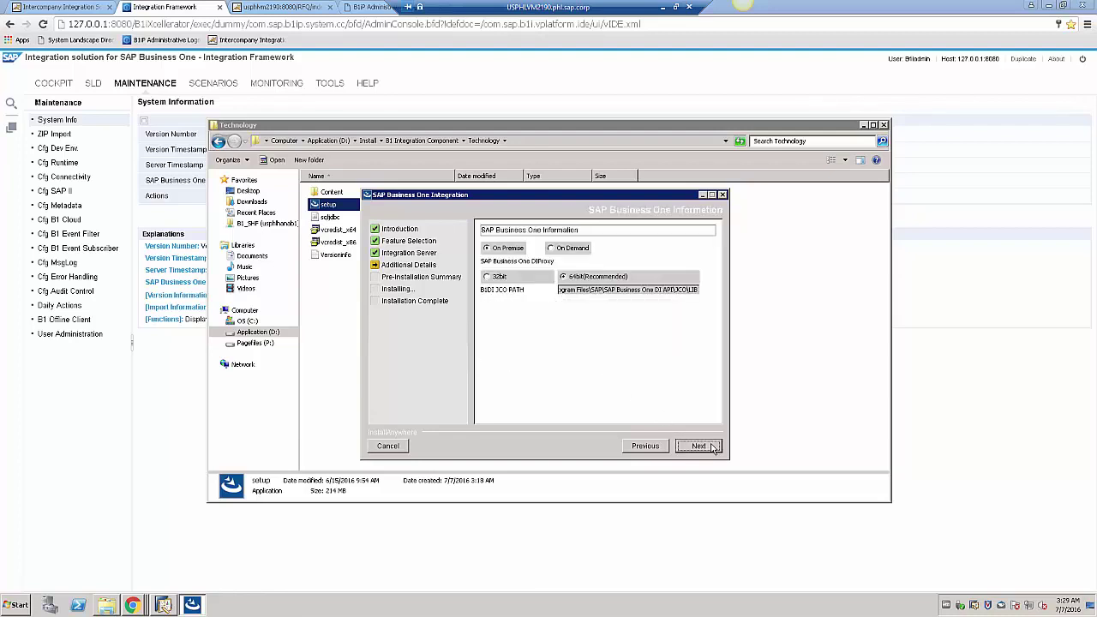
# Step: Keep the On Premise 64-bit settings, activate the Payroll, SAP Customer Checkout and SAP Anywhere packages, and start the installation
pyautogui.click(710, 446)
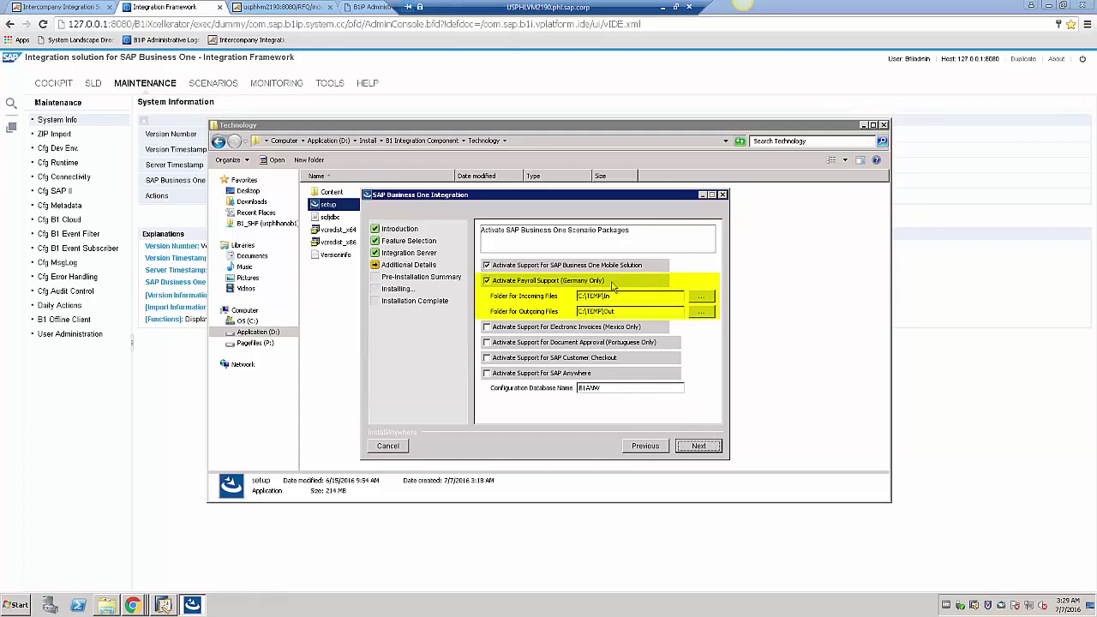
pyautogui.click(487, 283)
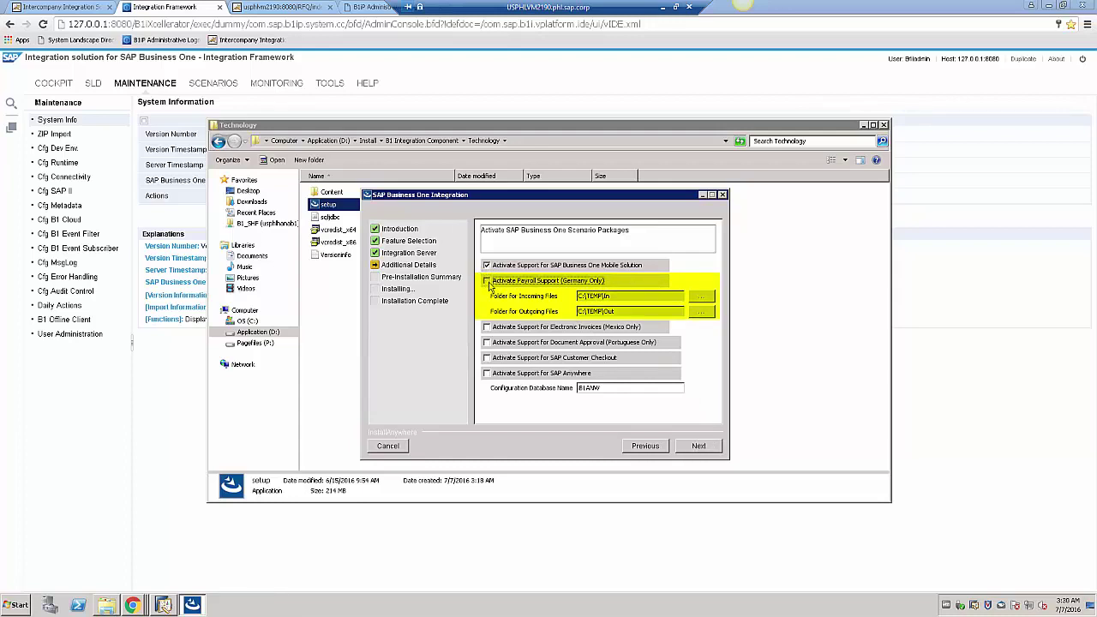
pyautogui.click(487, 283)
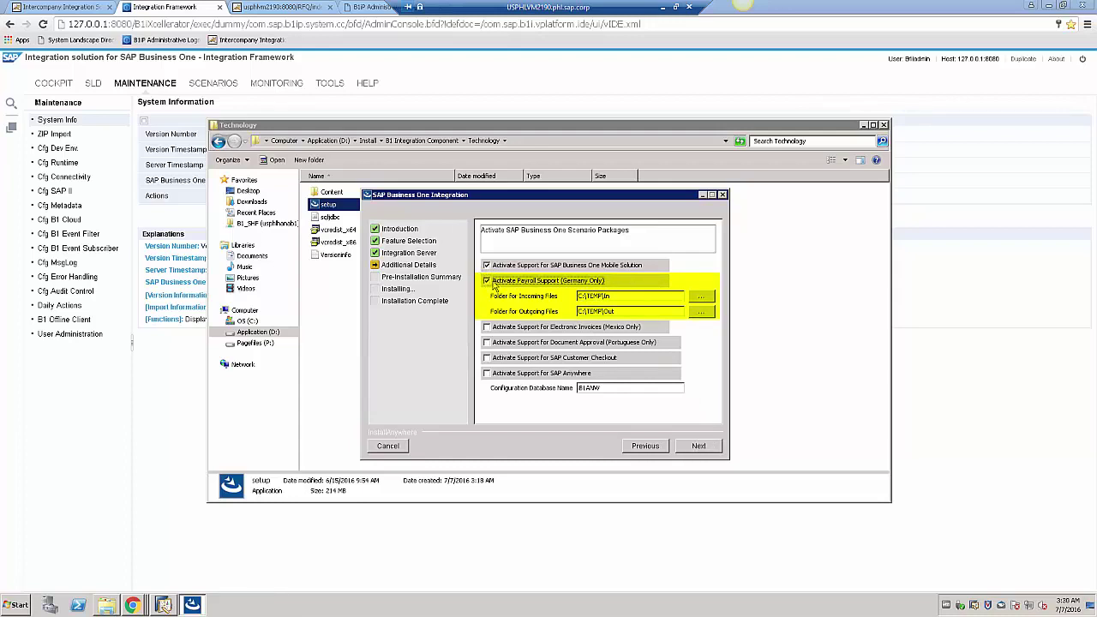
pyautogui.click(487, 359)
pyautogui.click(549, 314)
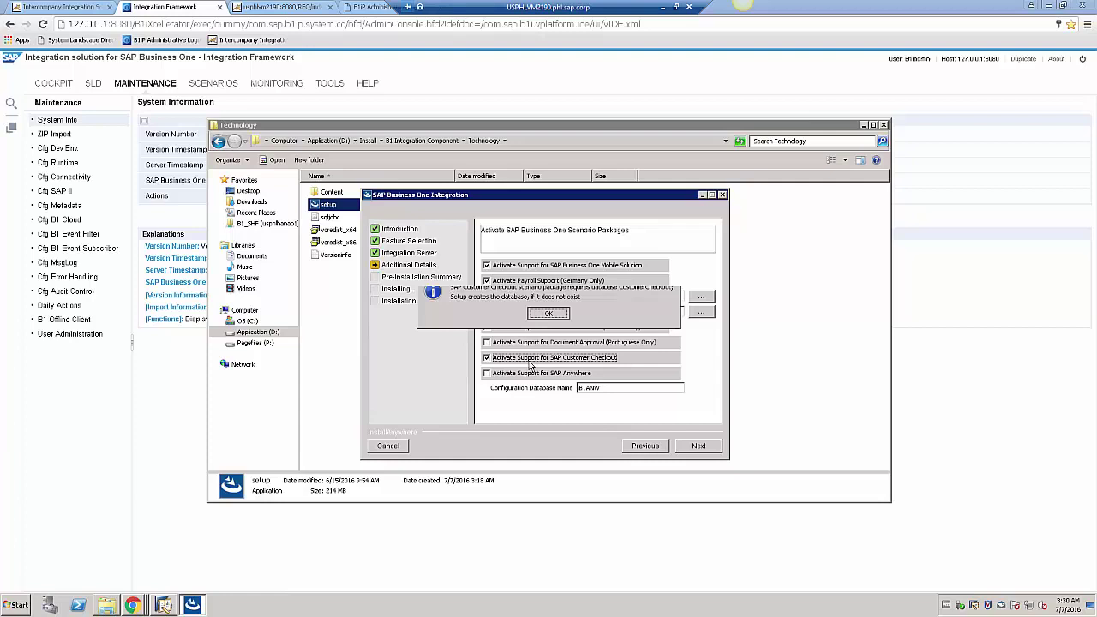
pyautogui.click(487, 374)
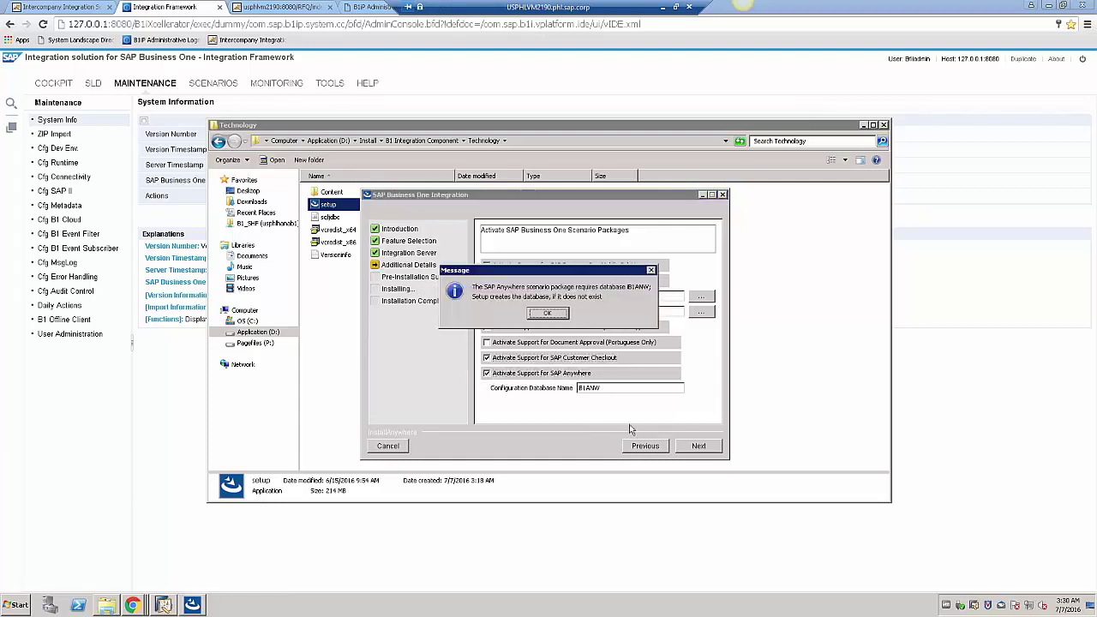
pyautogui.click(557, 316)
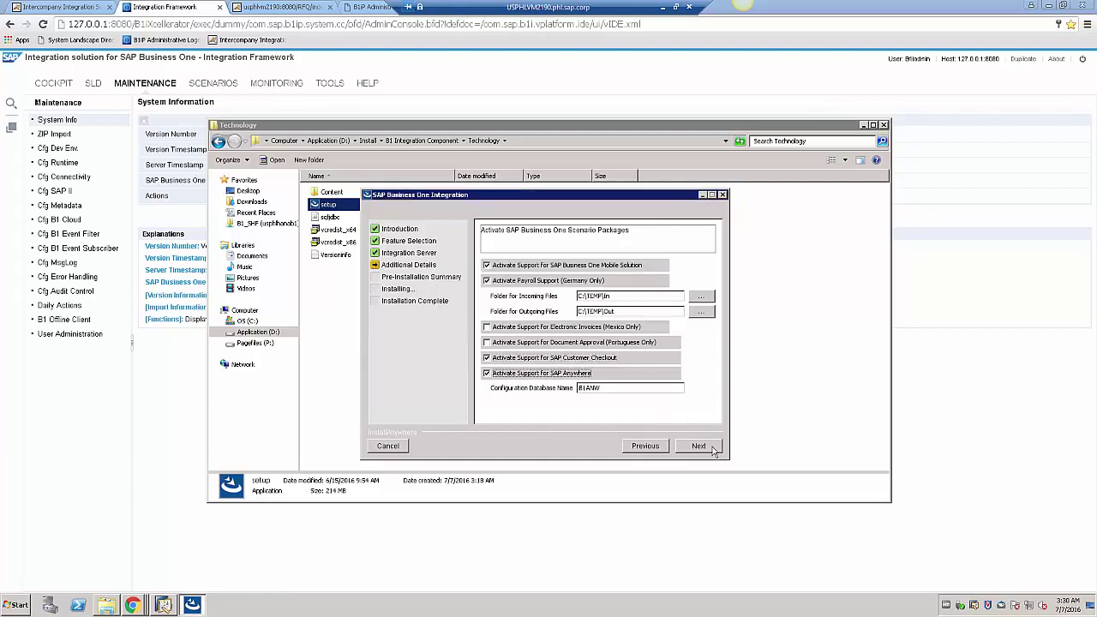
pyautogui.click(699, 446)
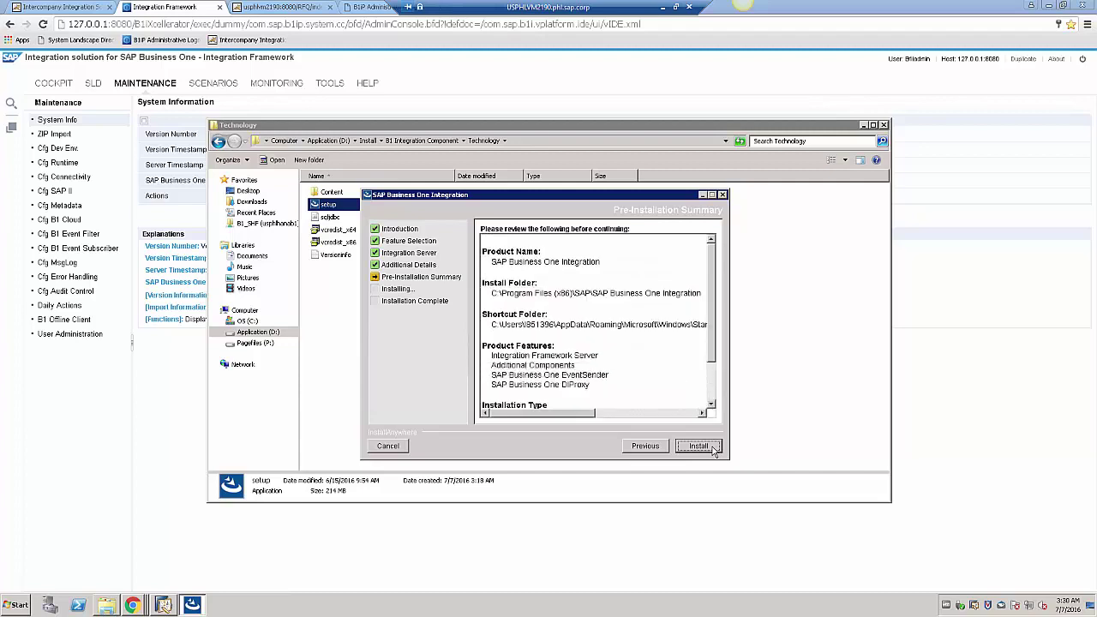
pyautogui.click(713, 450)
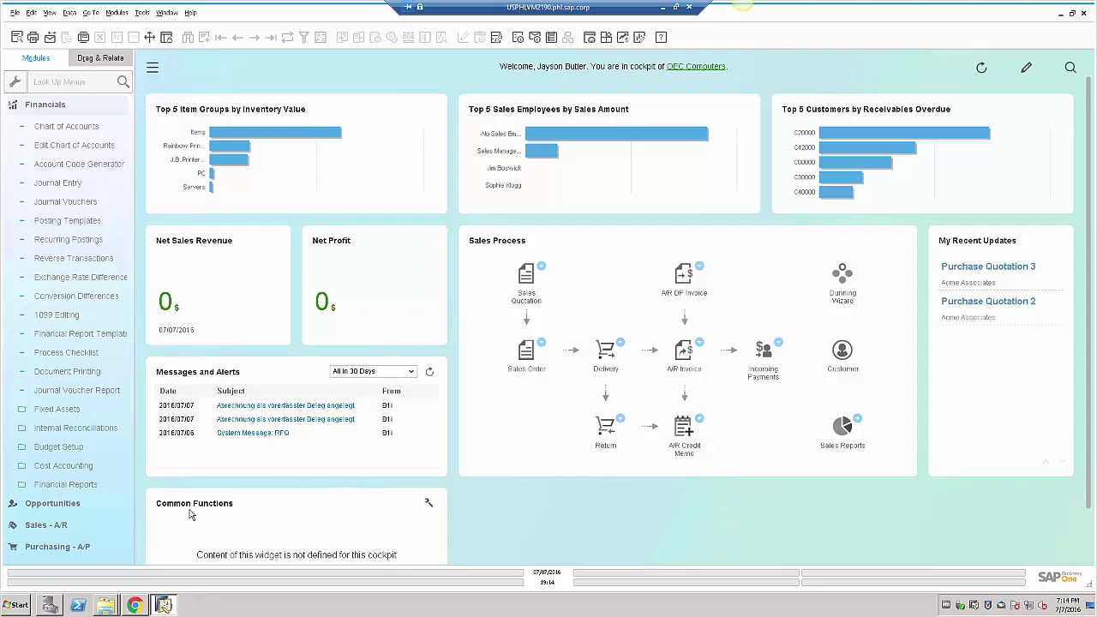
# Step: Switch to the Integration Framework in Chrome and examine the scenario package overview, including the sap.DATEV-HR package
pyautogui.click(135, 605)
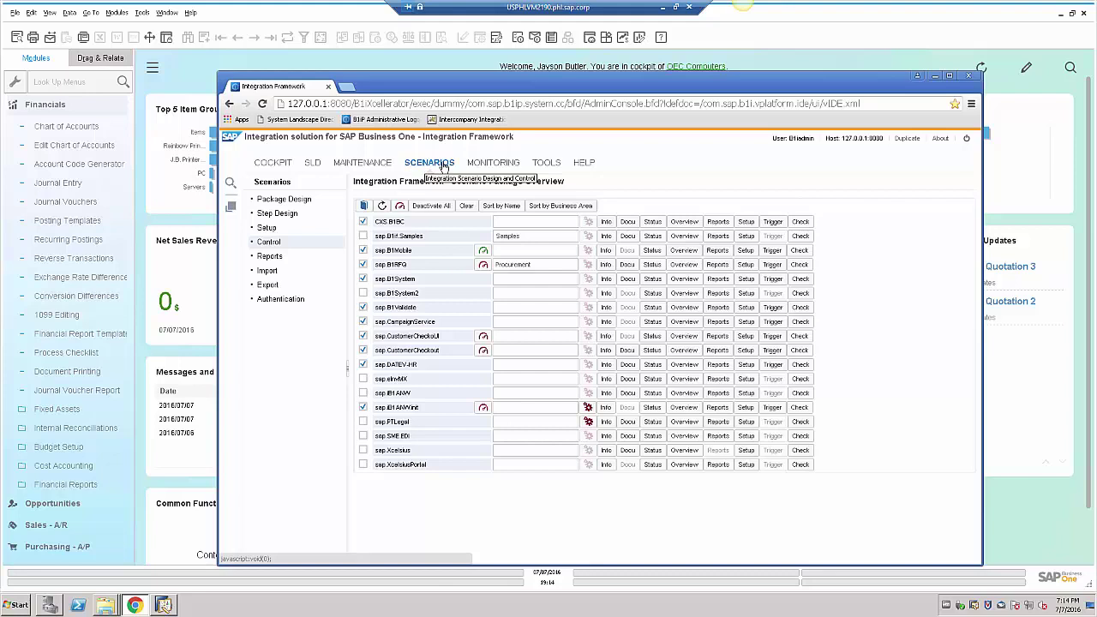
pyautogui.click(277, 245)
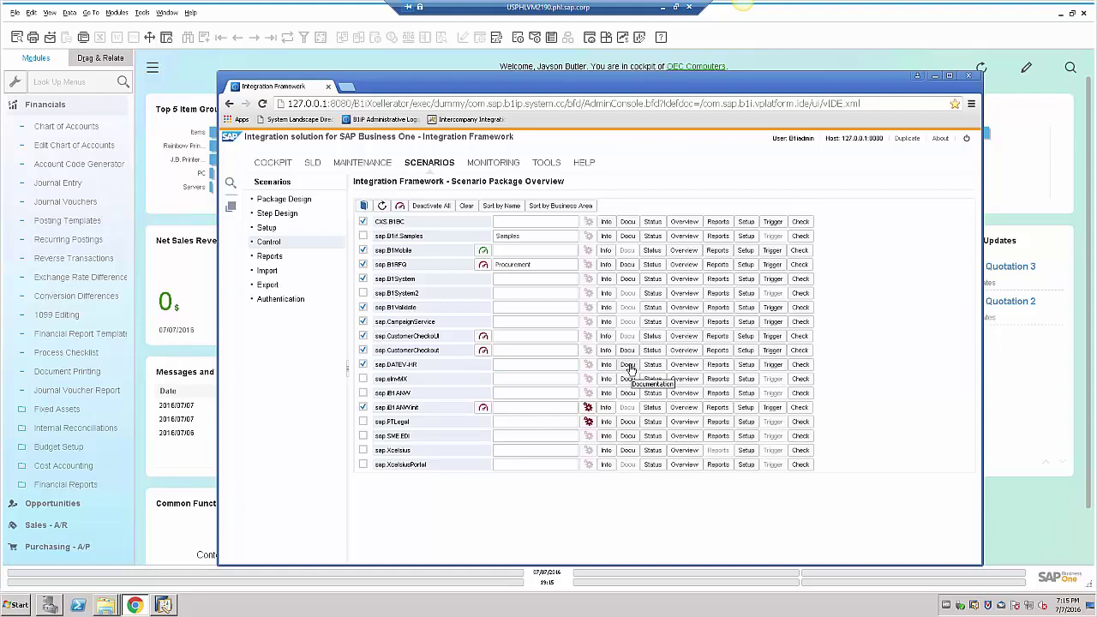
pyautogui.click(934, 76)
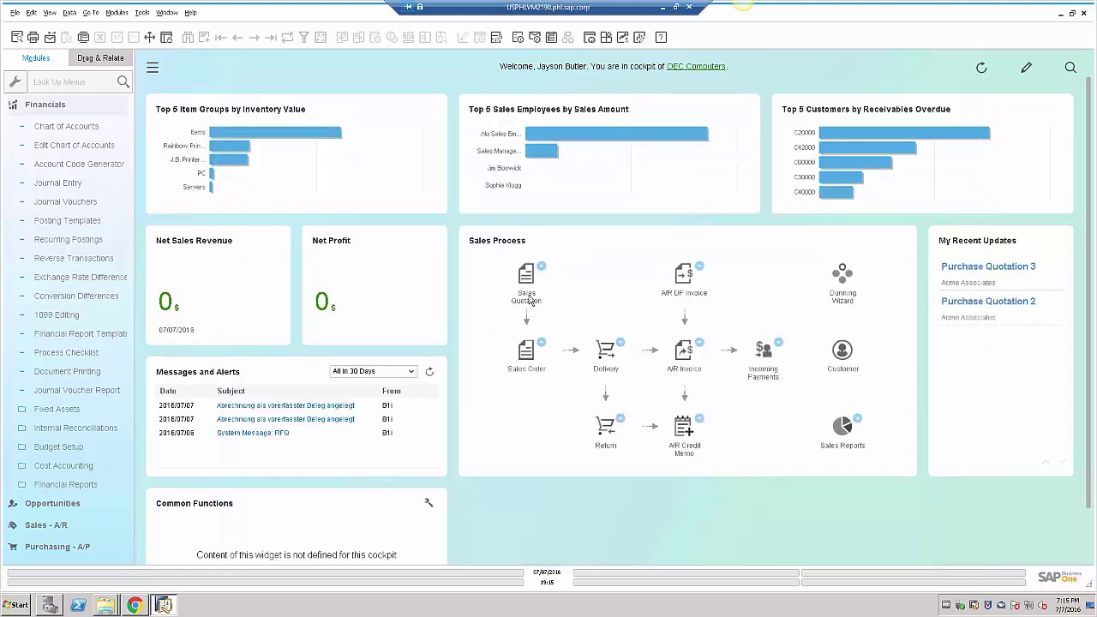
# Step: Open From_Payroll_2010 - EN from the Sample Input Files folder in Excel, examine its journal lines, and close it
pyautogui.moveTo(106, 605)
pyautogui.click(106, 581)
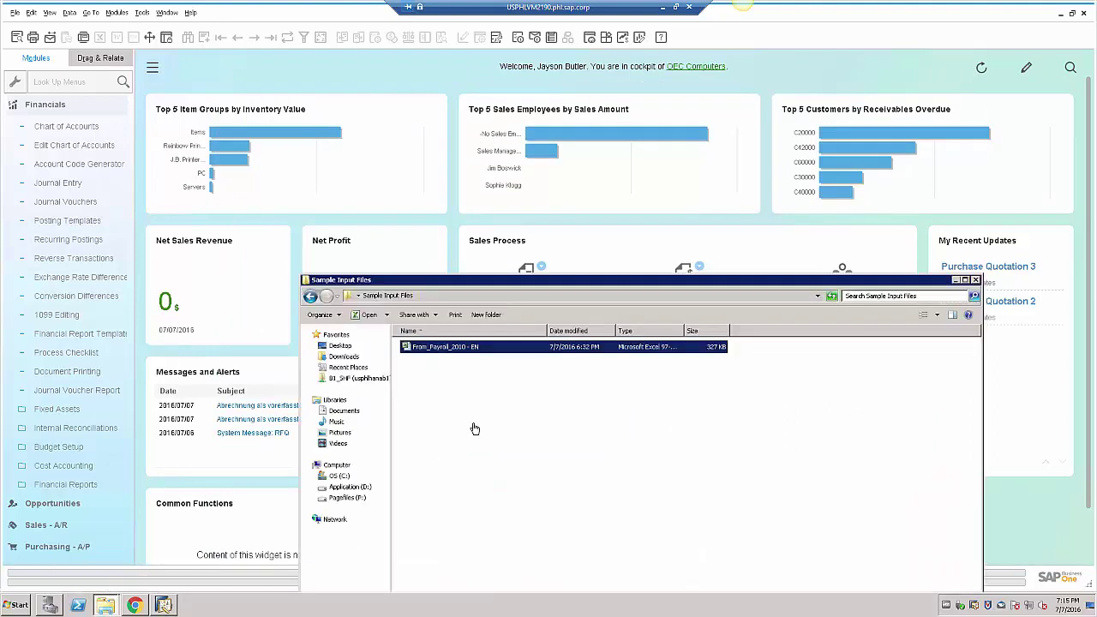
pyautogui.doubleClick(462, 347)
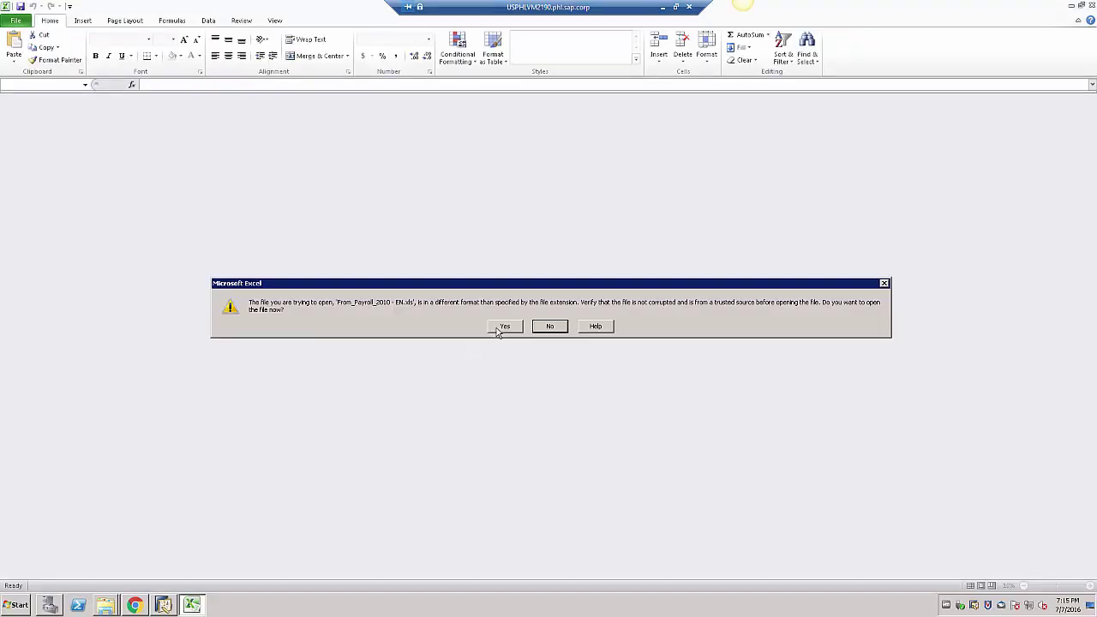
pyautogui.click(501, 327)
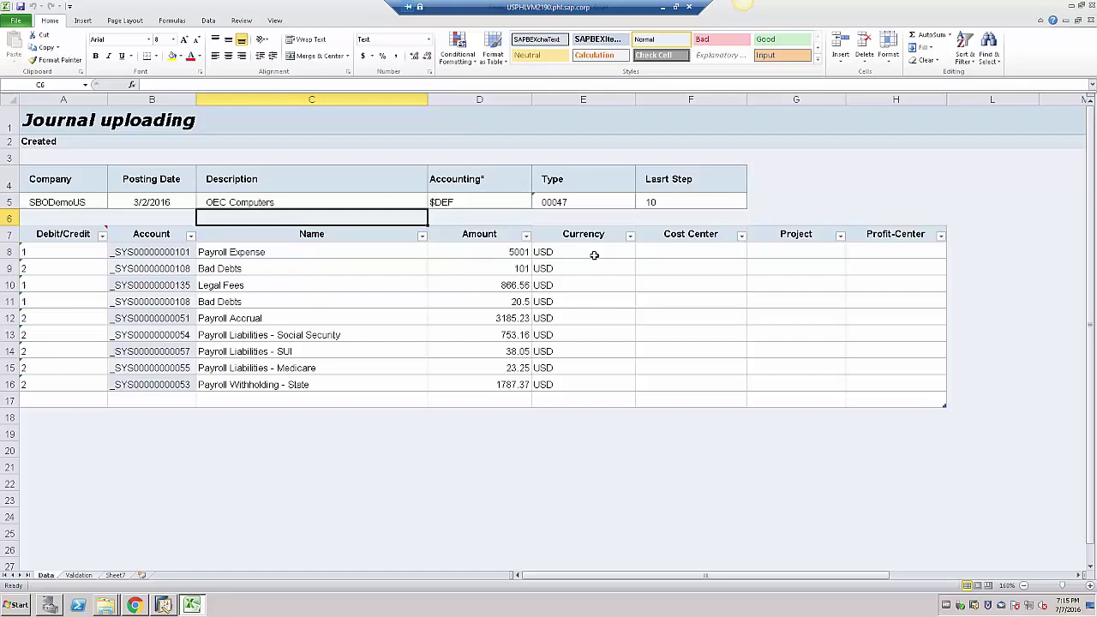
pyautogui.click(1092, 5)
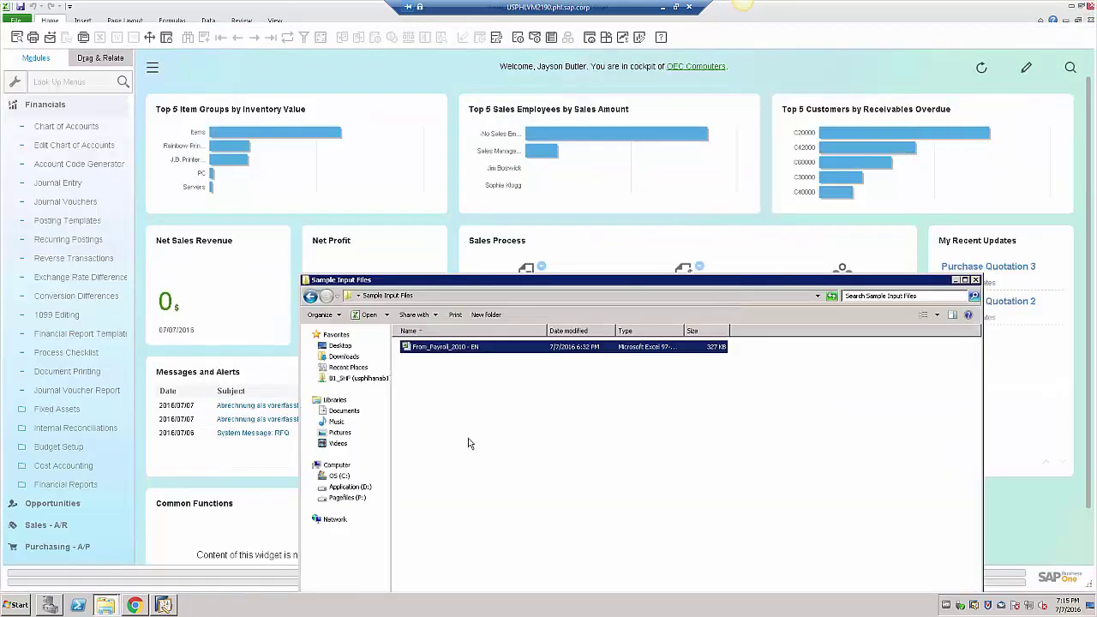
# Step: Copy the From_Payroll_2010 - EN file from Sample Input Files into C:\temp\In and minimize the folder window once the file is picked up
pyautogui.rightClick(452, 348)
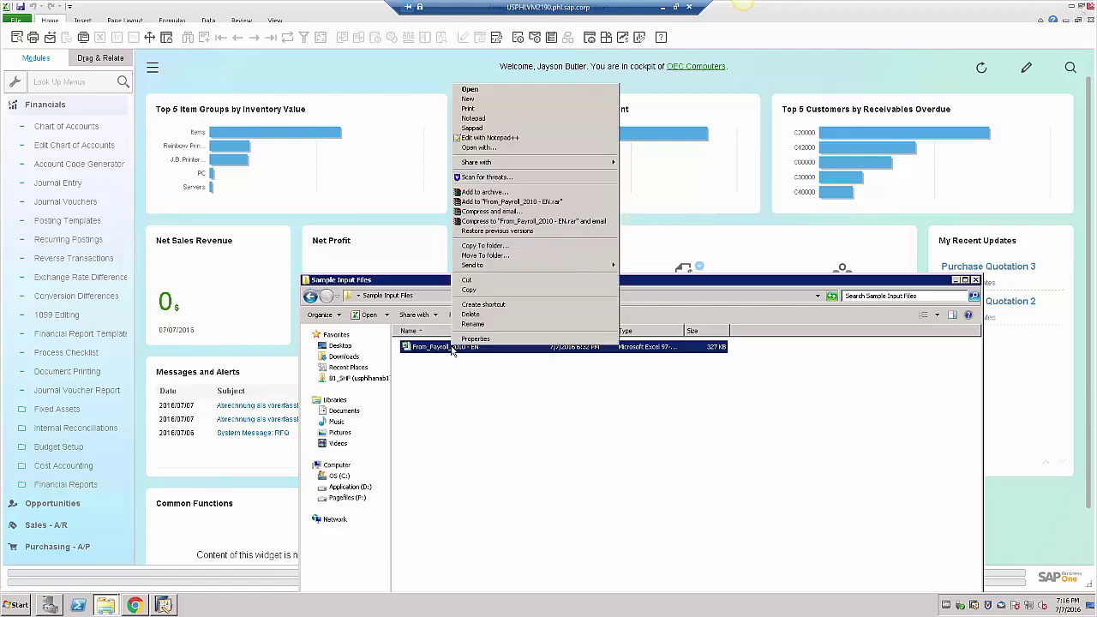
pyautogui.click(469, 289)
pyautogui.moveTo(107, 605)
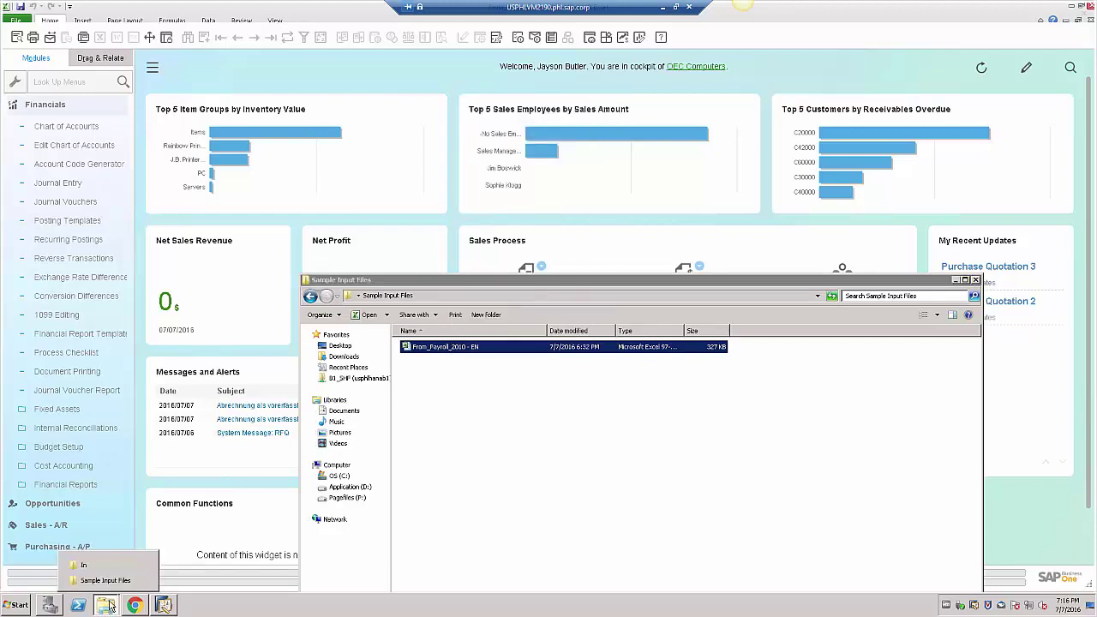
pyautogui.click(143, 579)
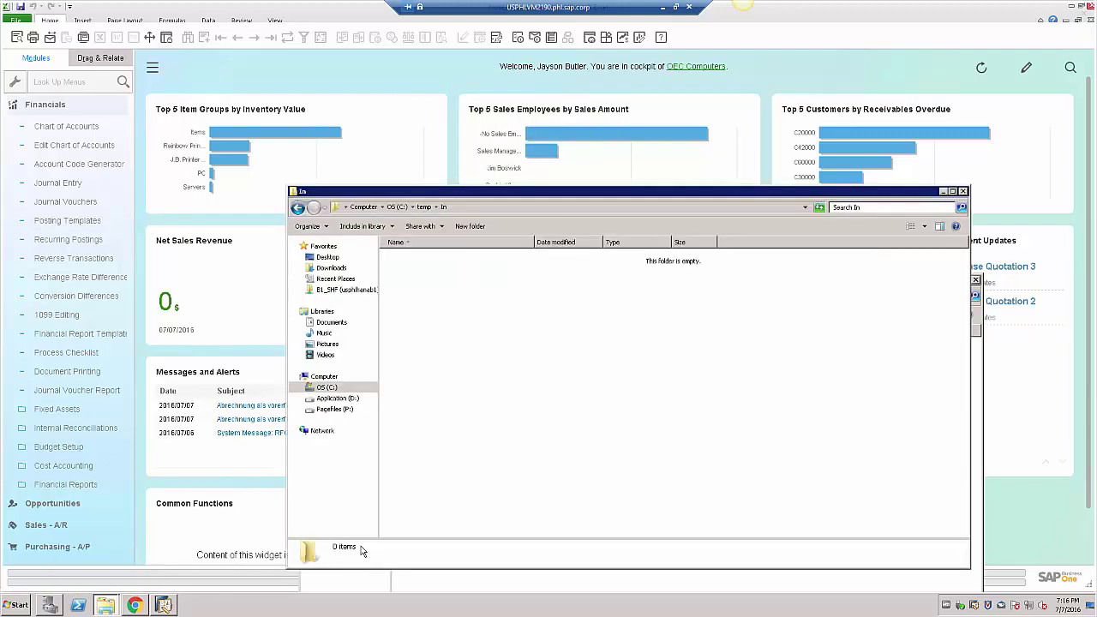
pyautogui.click(466, 206)
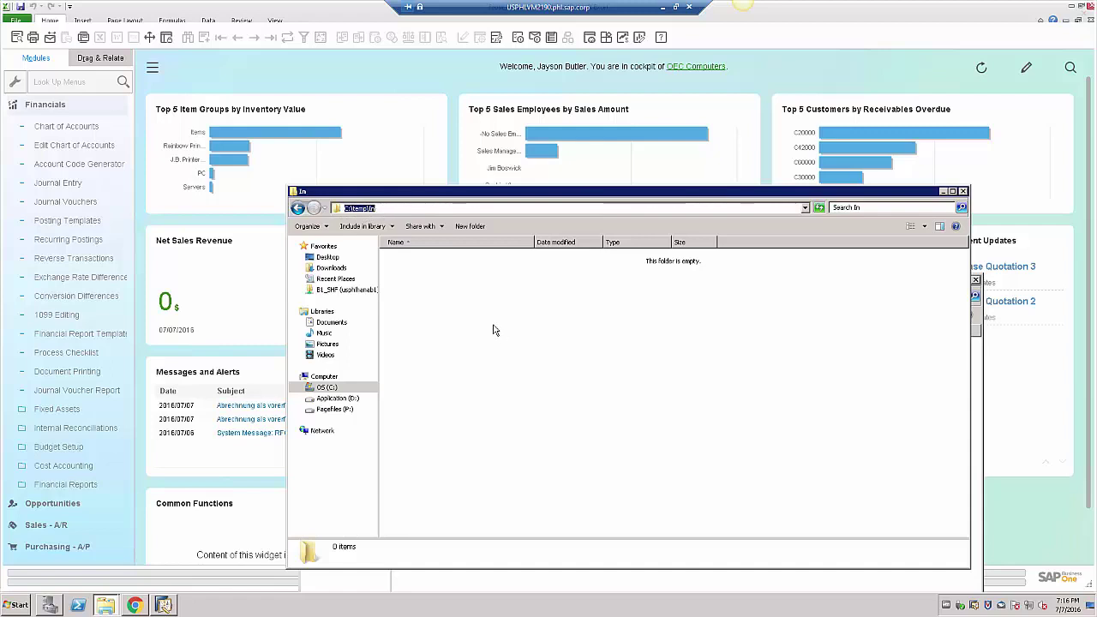
pyautogui.rightClick(448, 283)
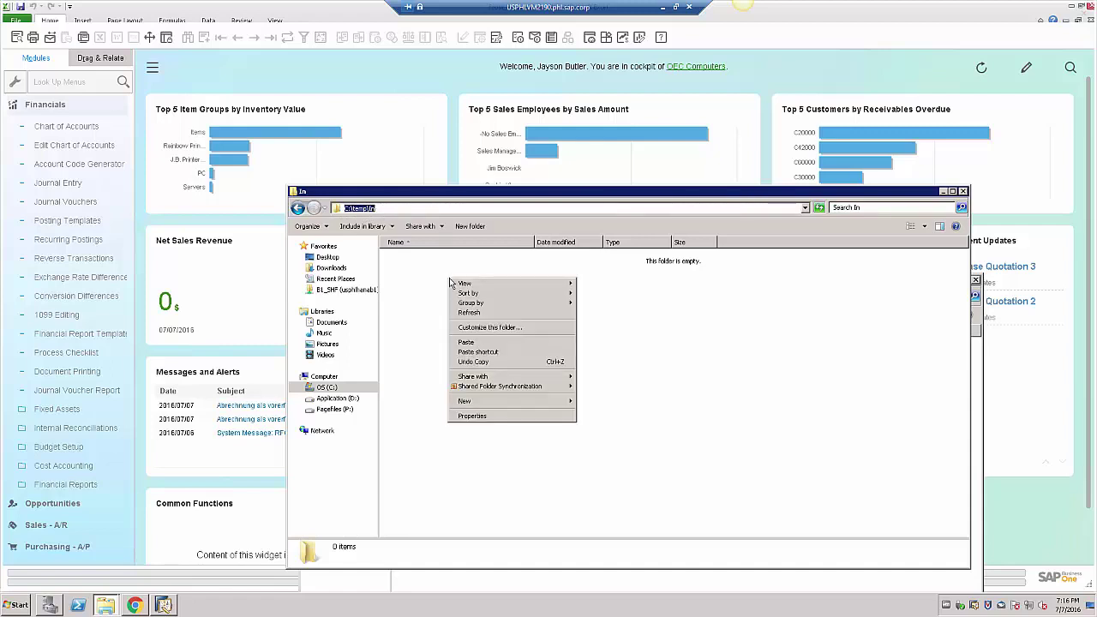
pyautogui.click(480, 342)
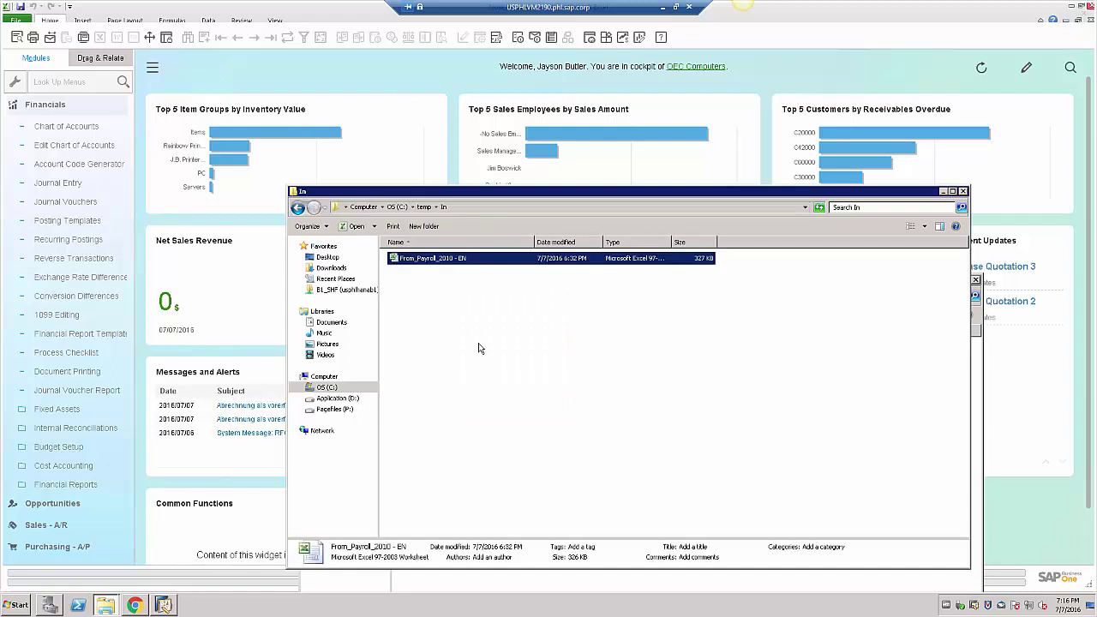
pyautogui.click(479, 348)
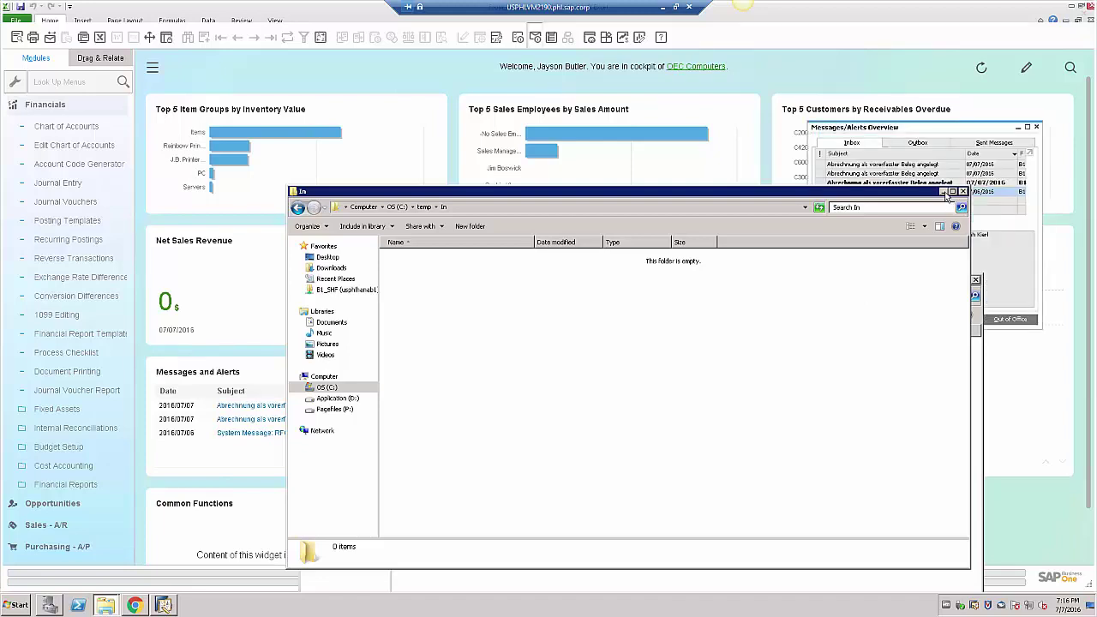
pyautogui.click(943, 193)
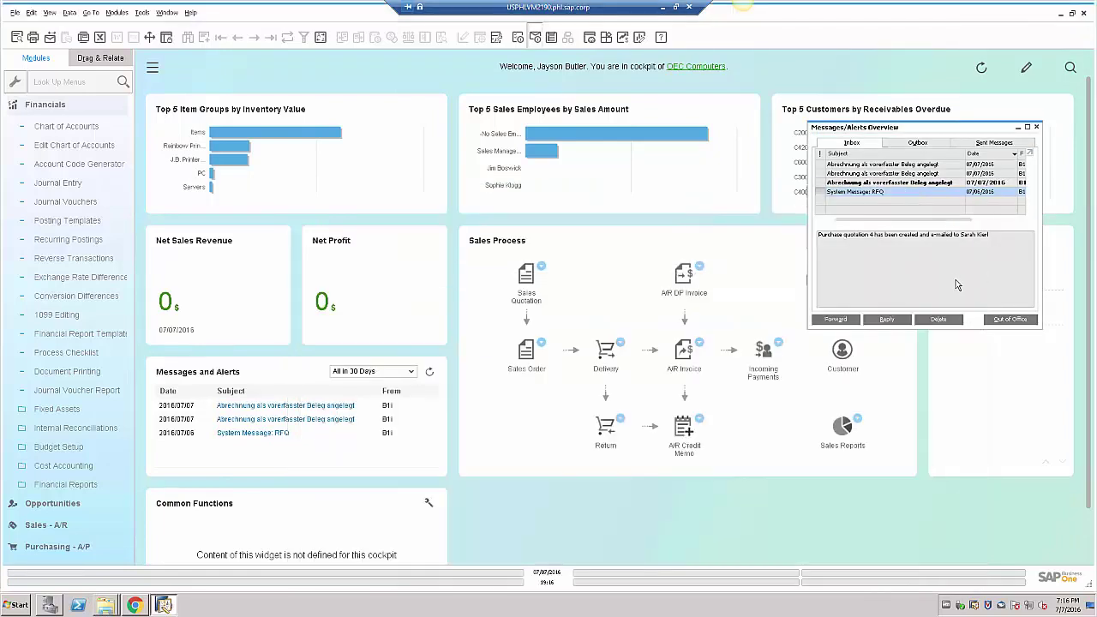
# Step: Open journal voucher 3 from the unread payroll message, display its transaction entry, and widen the G/L account name column
pyautogui.click(876, 184)
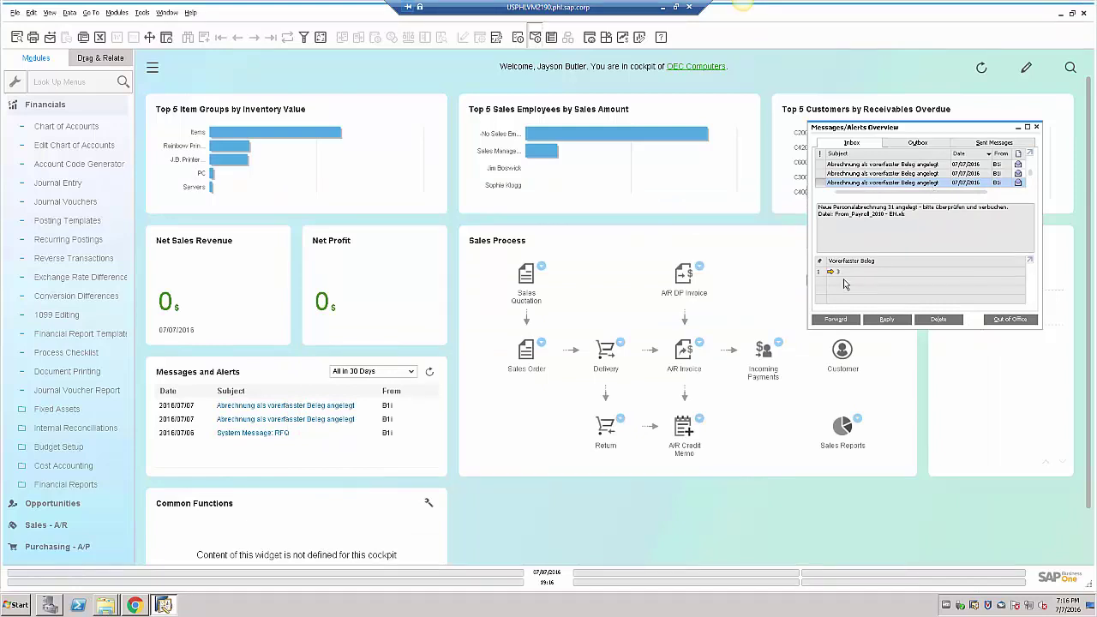
pyautogui.click(831, 273)
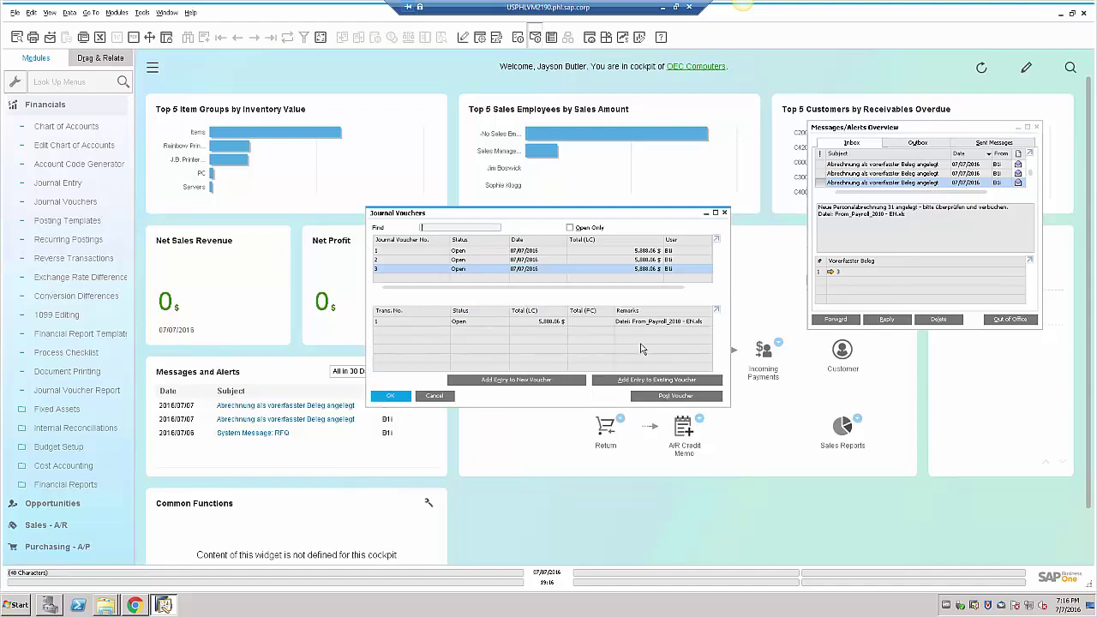
pyautogui.click(382, 322)
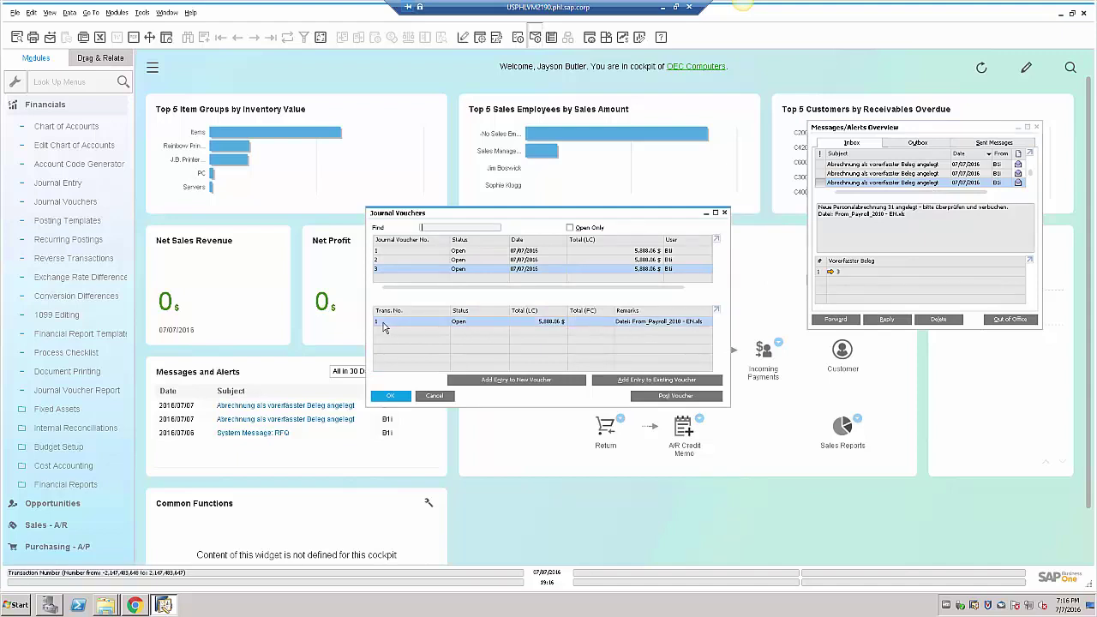
pyautogui.doubleClick(383, 324)
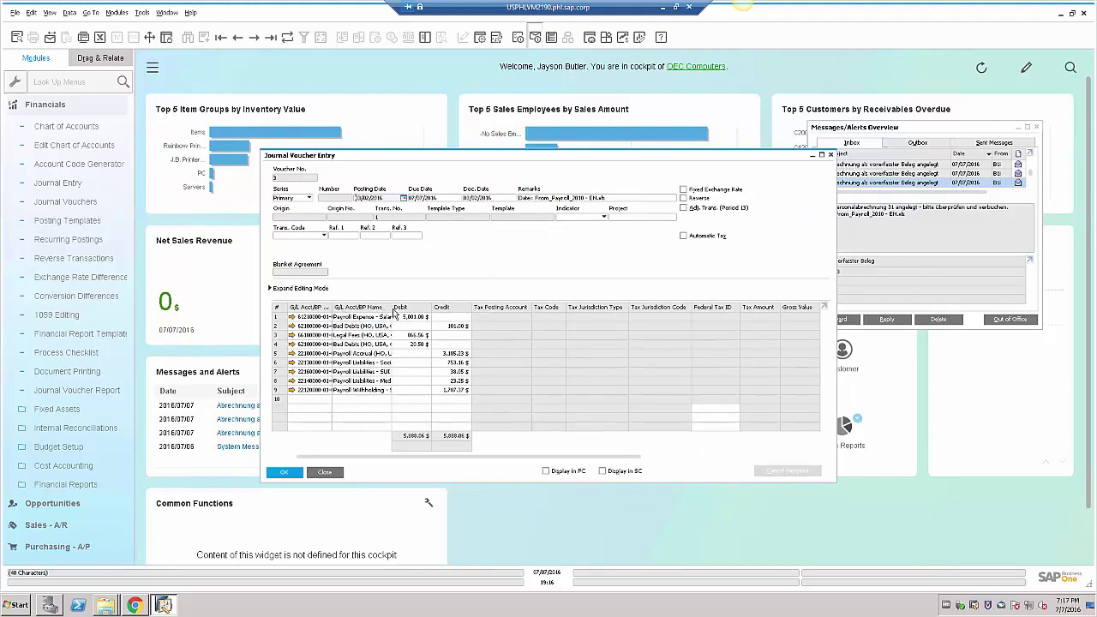
pyautogui.doubleClick(394, 310)
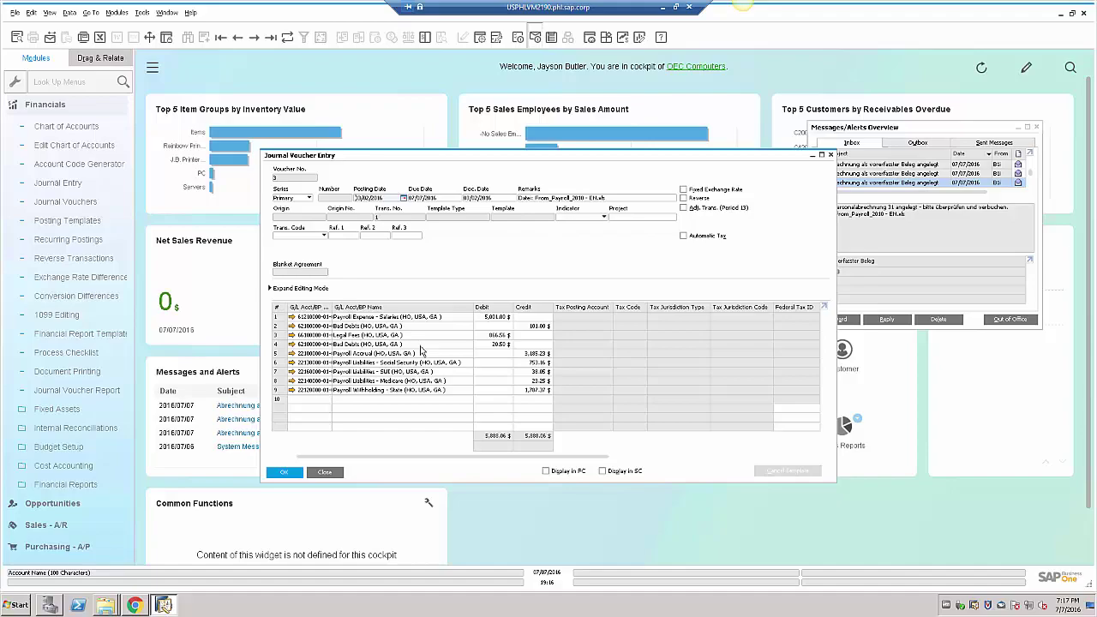